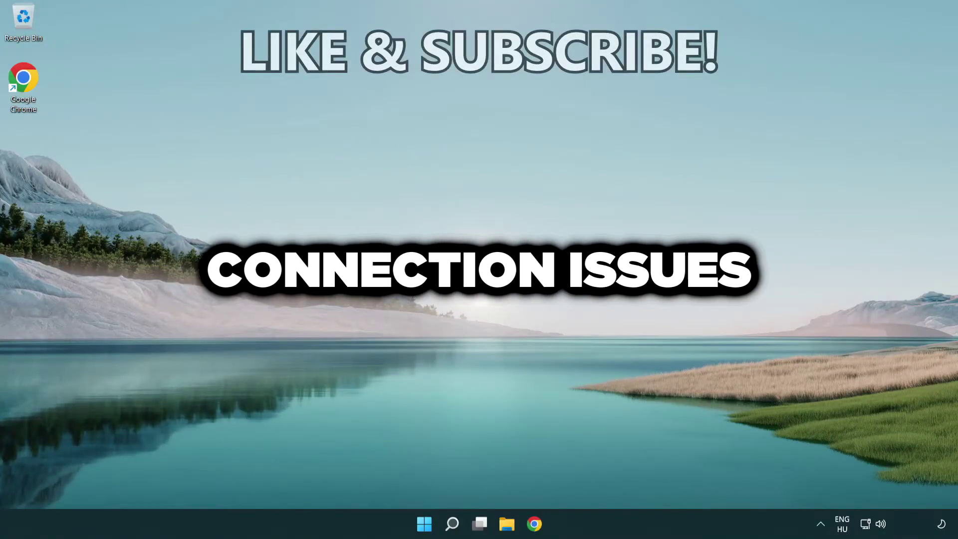
Search for 'cmd' and run Command Prompt as administrator
{"action": "left_click", "coordinate": [452, 528]}
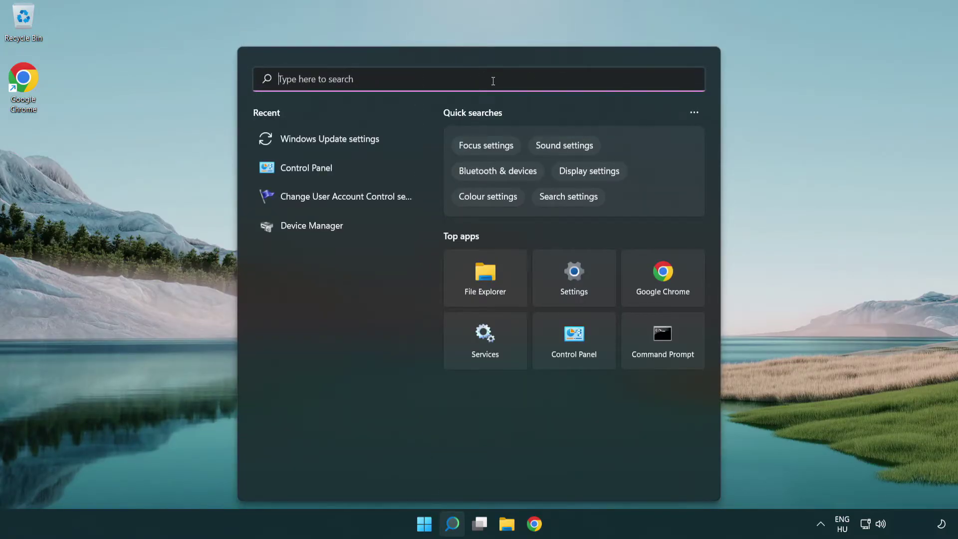
{"action": "type", "text": "cmd"}
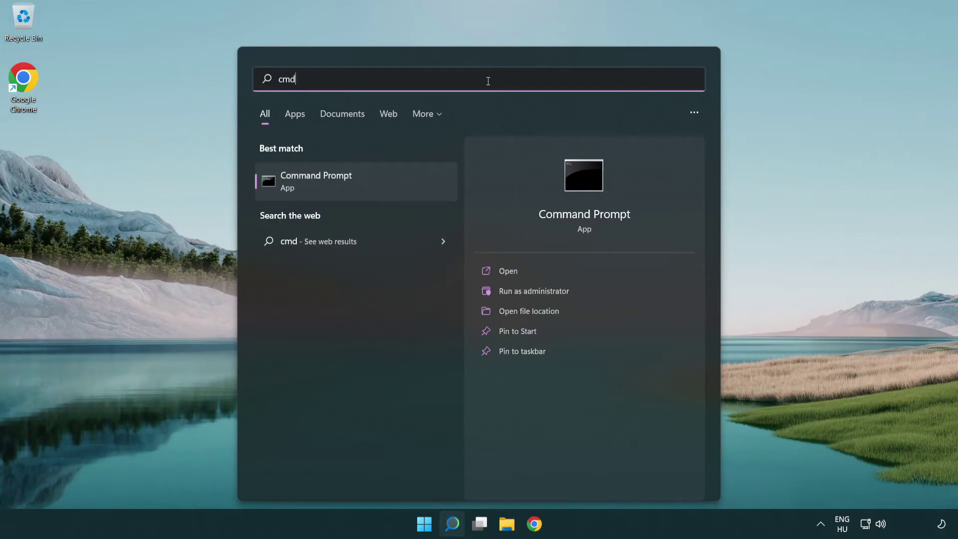
{"action": "left_click", "coordinate": [392, 182]}
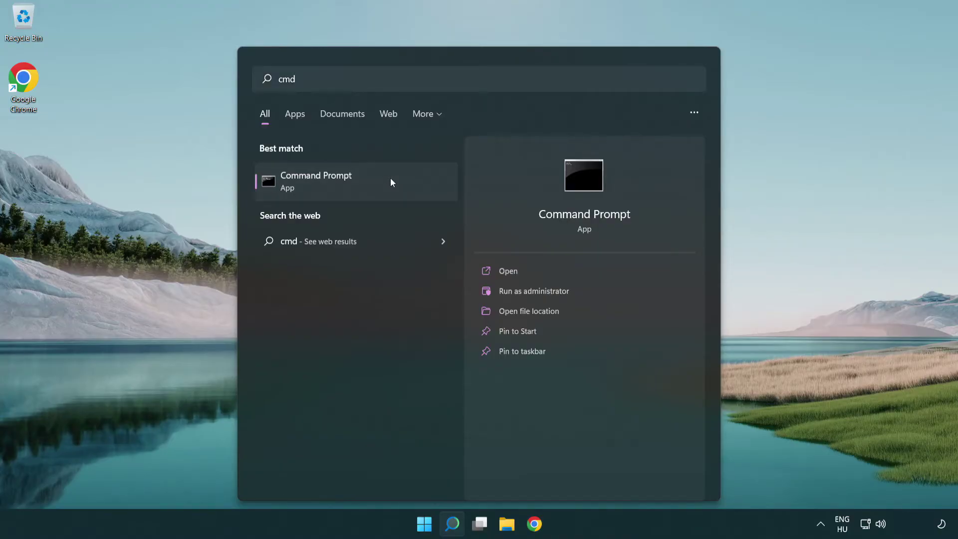
{"action": "right_click", "coordinate": [392, 183]}
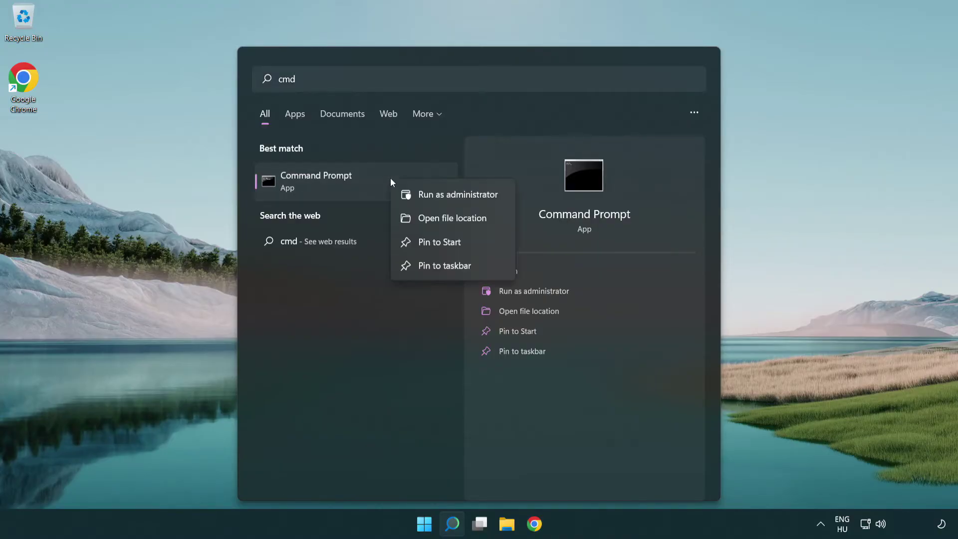
{"action": "left_click", "coordinate": [464, 195]}
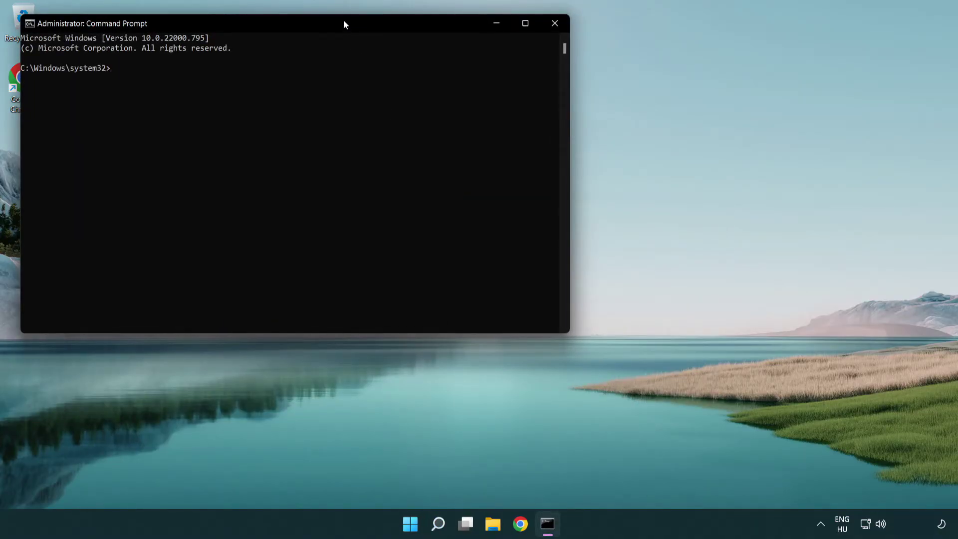
Run 'ipconfig /flushdns' and 'netsh winsock reset', then exit the console
{"action": "left_click_drag", "start_coordinate": [342, 21], "coordinate": [518, 107]}
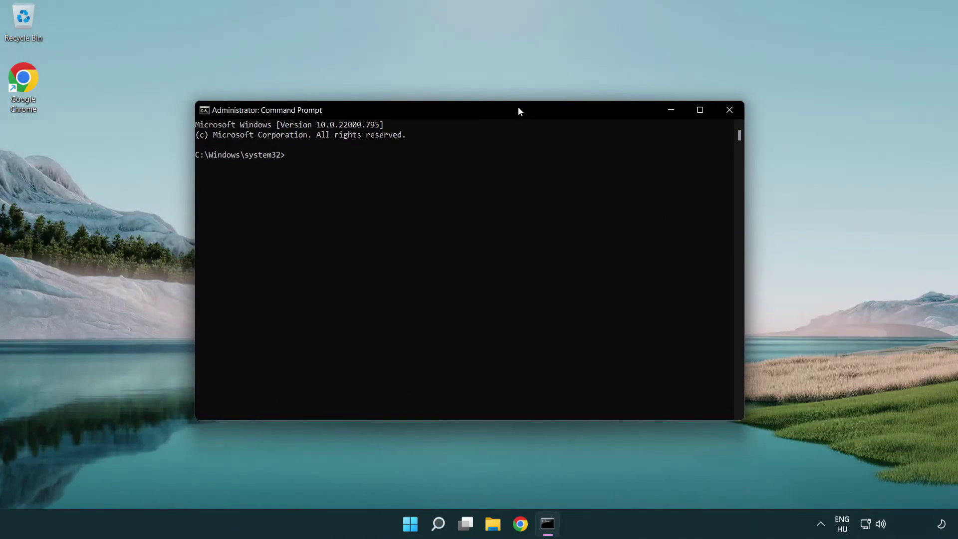
{"action": "type", "text": "i"}
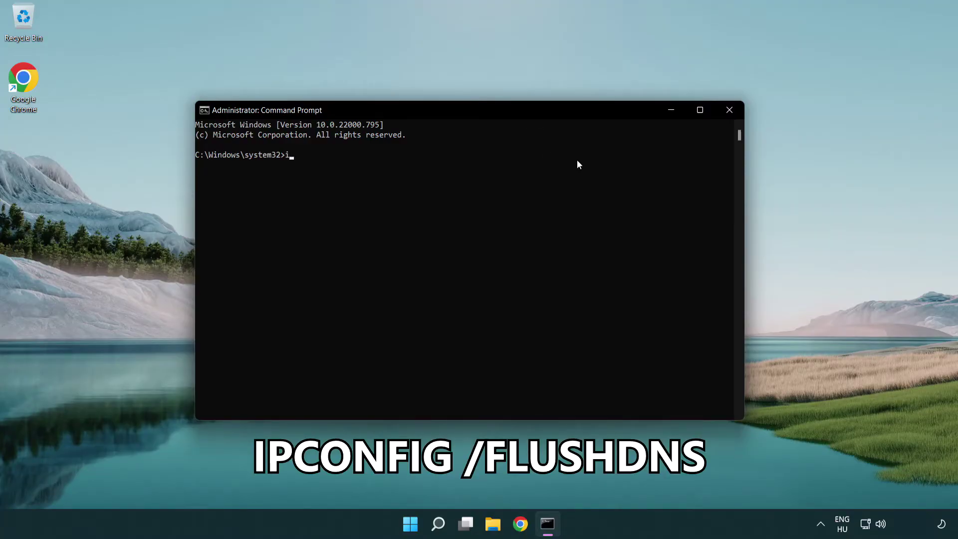
{"action": "type", "text": "pconfig /flushdns"}
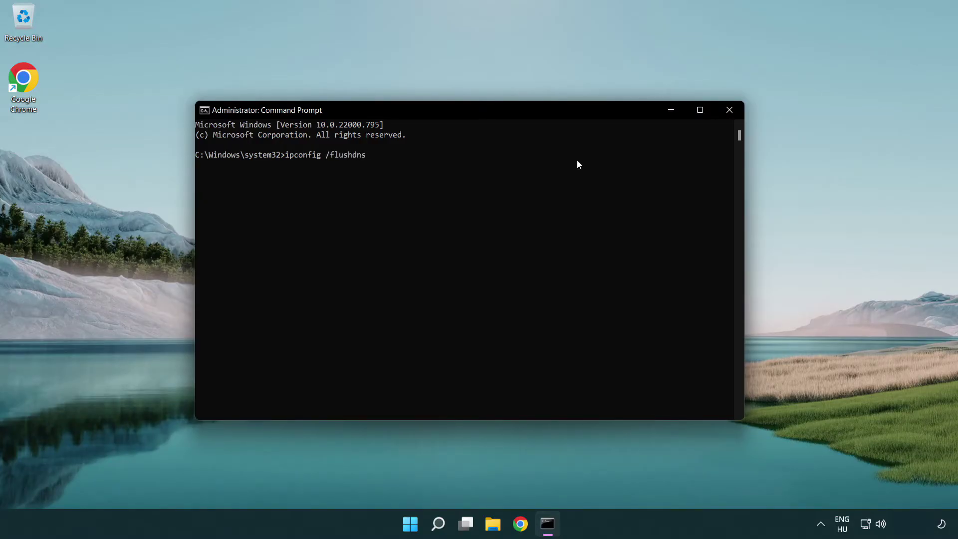
{"action": "key", "text": "Return"}
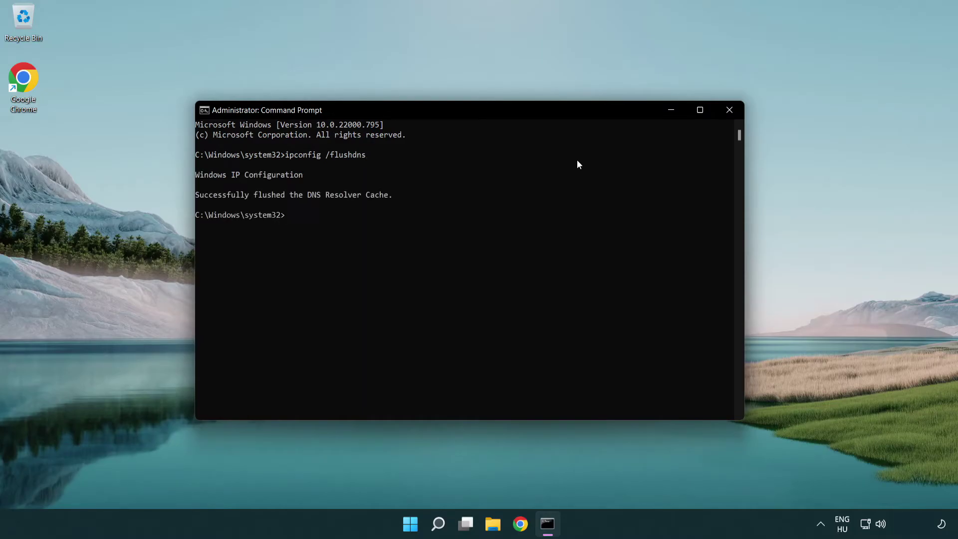
{"action": "type", "text": "net"}
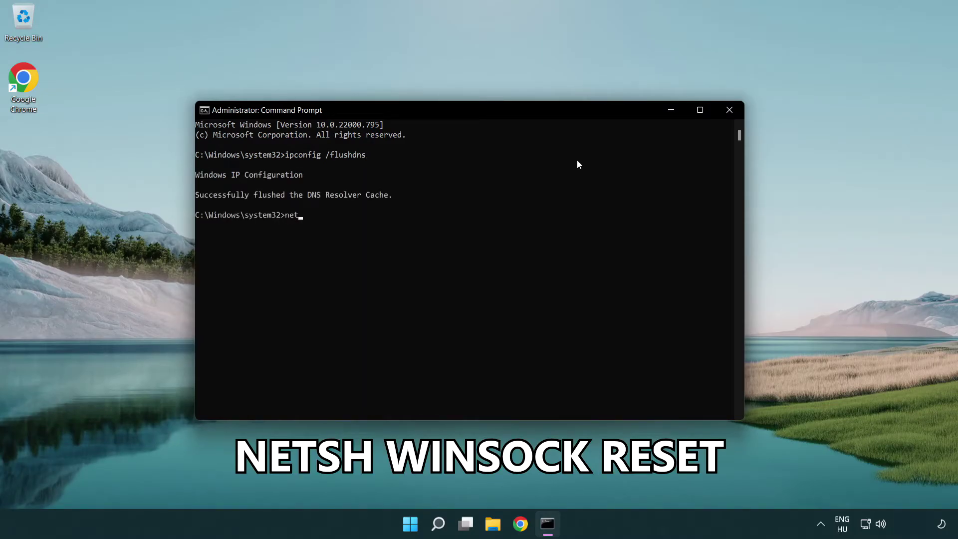
{"action": "type", "text": "sh winsock reset"}
{"action": "key", "text": "Return"}
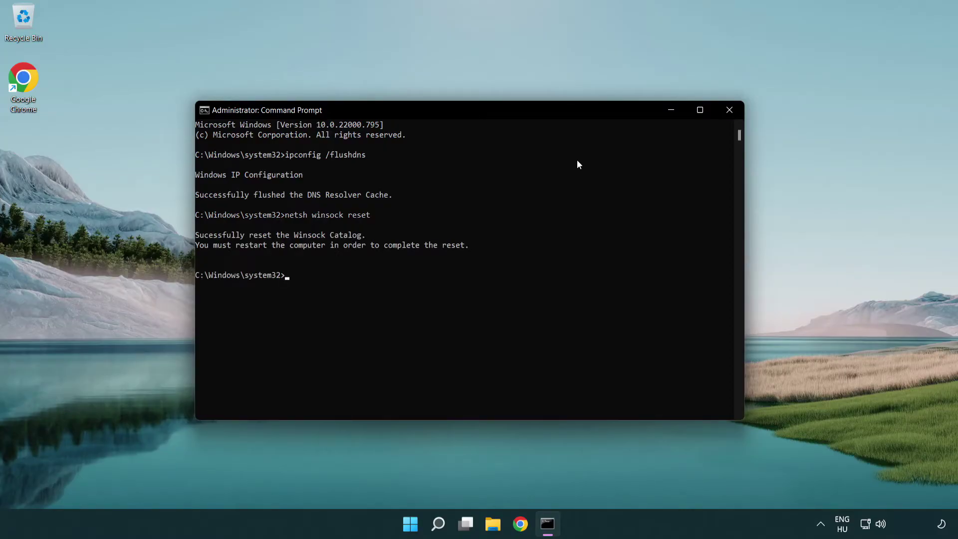
{"action": "type", "text": "exit"}
{"action": "key", "text": "Return"}
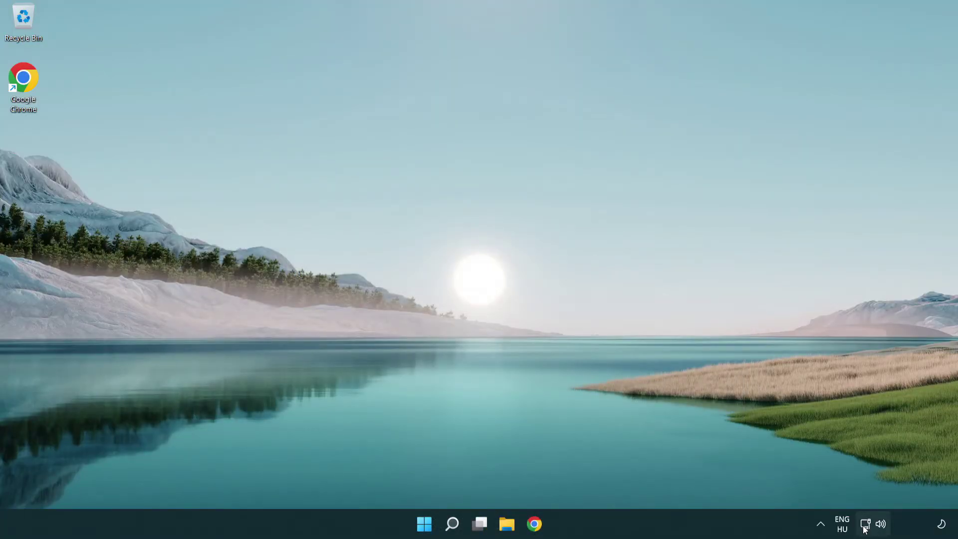
From the taskbar network icon's Network and Internet settings, open Advanced network settings
{"action": "right_click", "coordinate": [868, 527]}
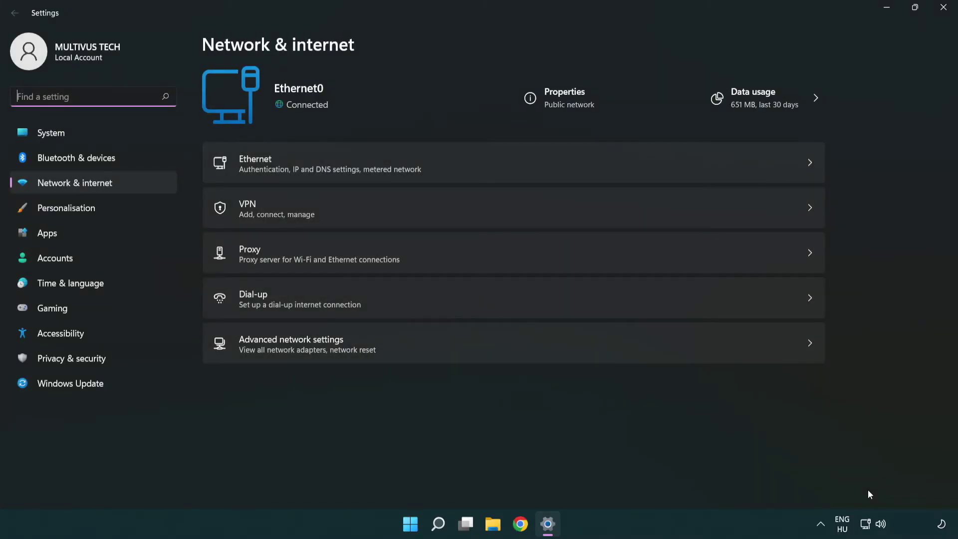
{"action": "left_click", "coordinate": [516, 355]}
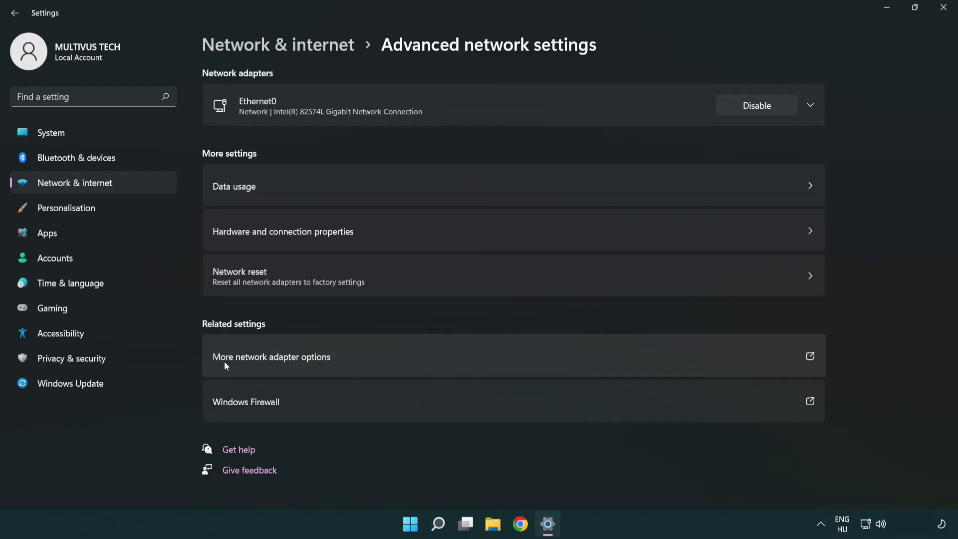
In More network adapter options, open Ethernet0 Properties and select Internet Protocol Version 4 (TCP/IPv4)
{"action": "left_click", "coordinate": [293, 361]}
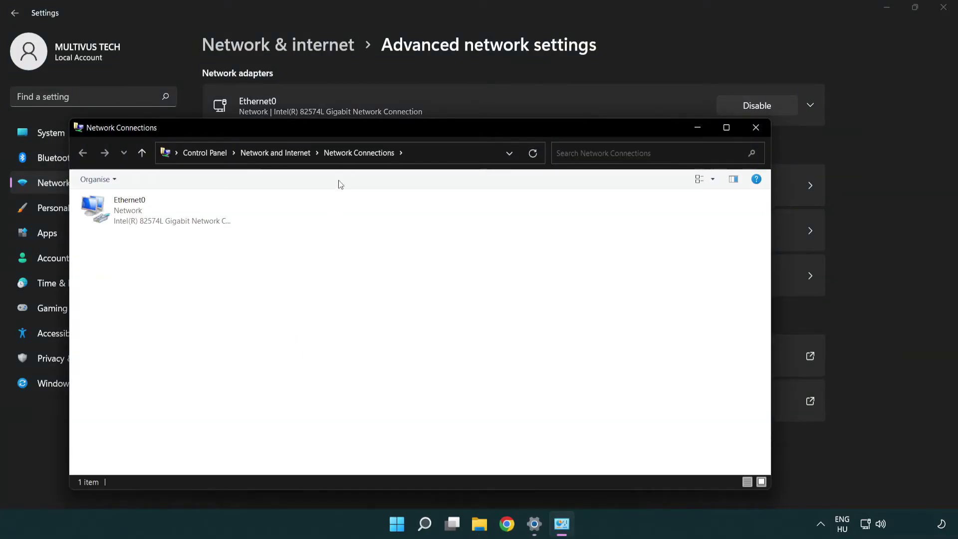
{"action": "left_click_drag", "start_coordinate": [355, 131], "coordinate": [417, 76]}
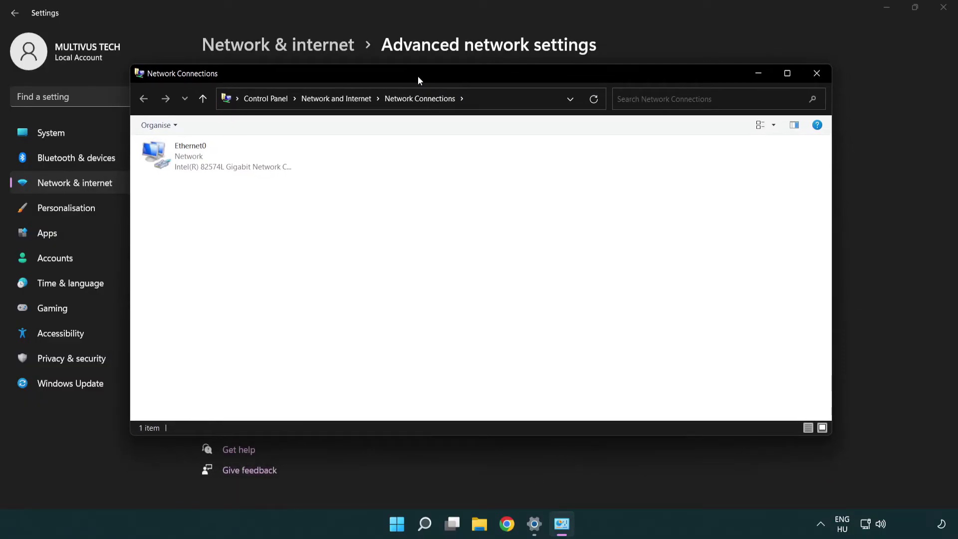
{"action": "left_click", "coordinate": [196, 163]}
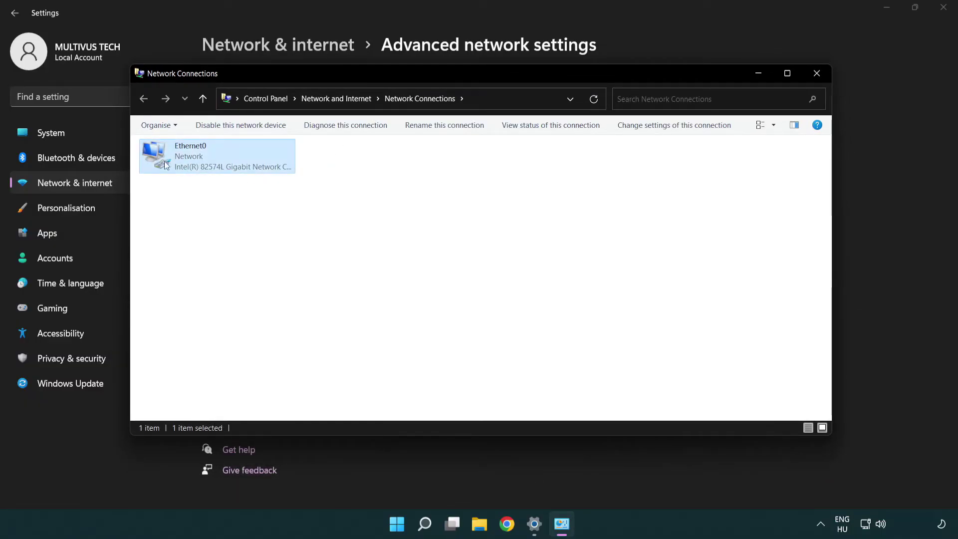
{"action": "right_click", "coordinate": [215, 158]}
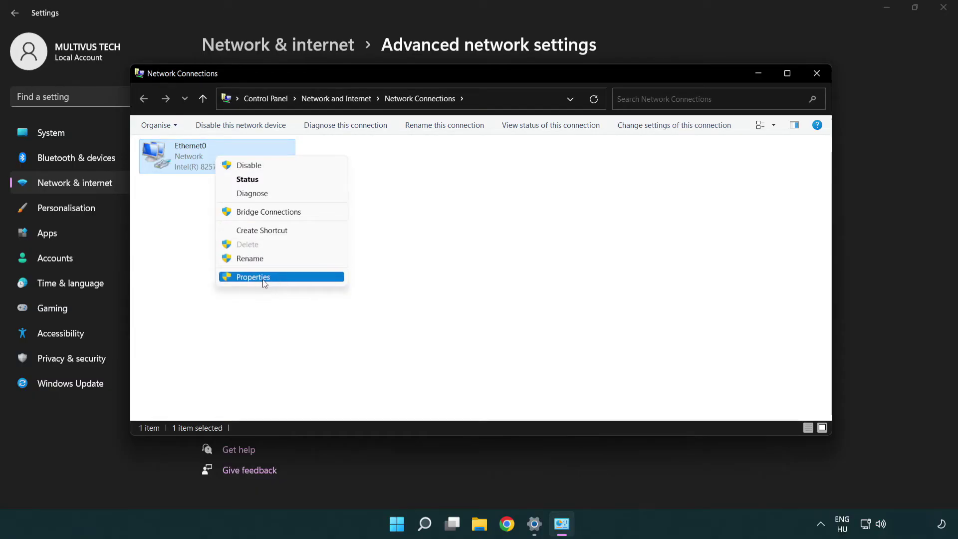
{"action": "left_click", "coordinate": [289, 278]}
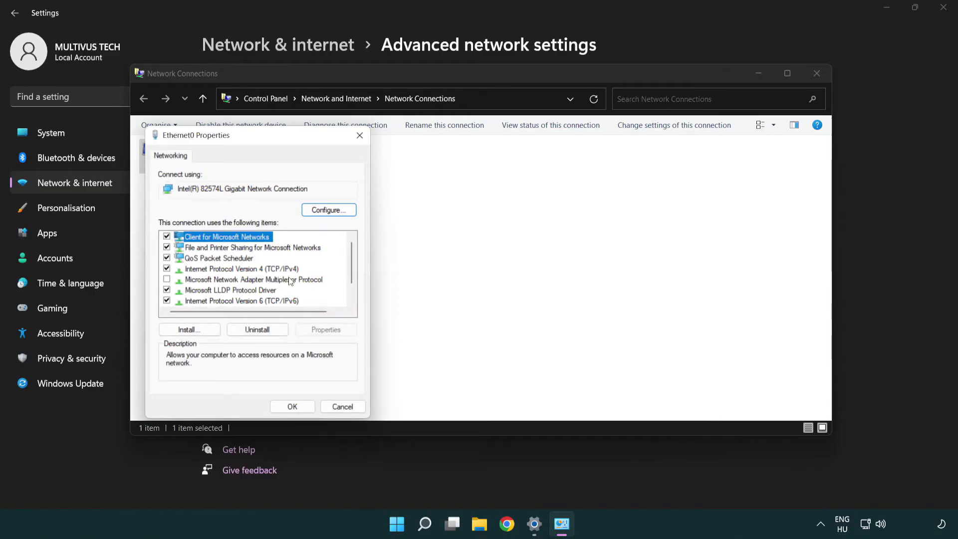
{"action": "left_click_drag", "start_coordinate": [246, 139], "coordinate": [464, 127]}
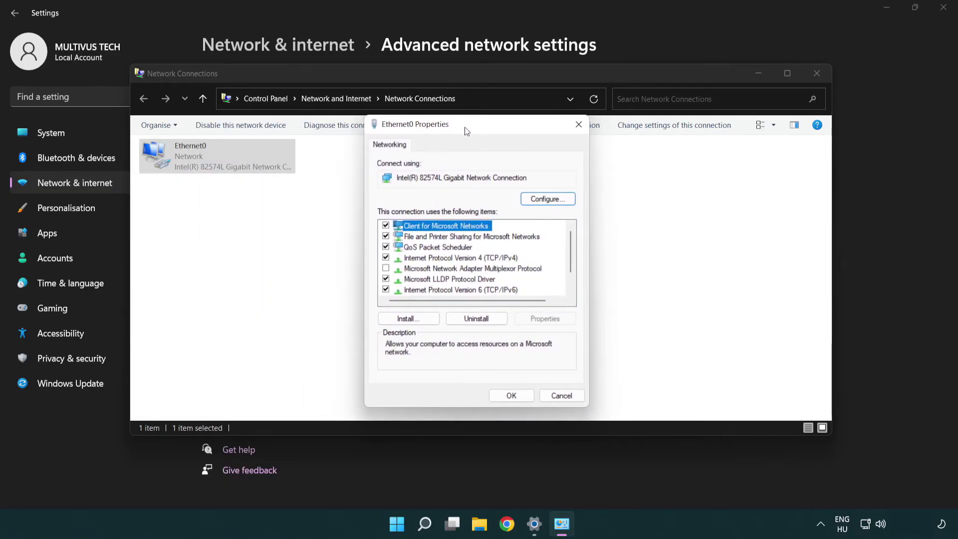
{"action": "left_click", "coordinate": [440, 258]}
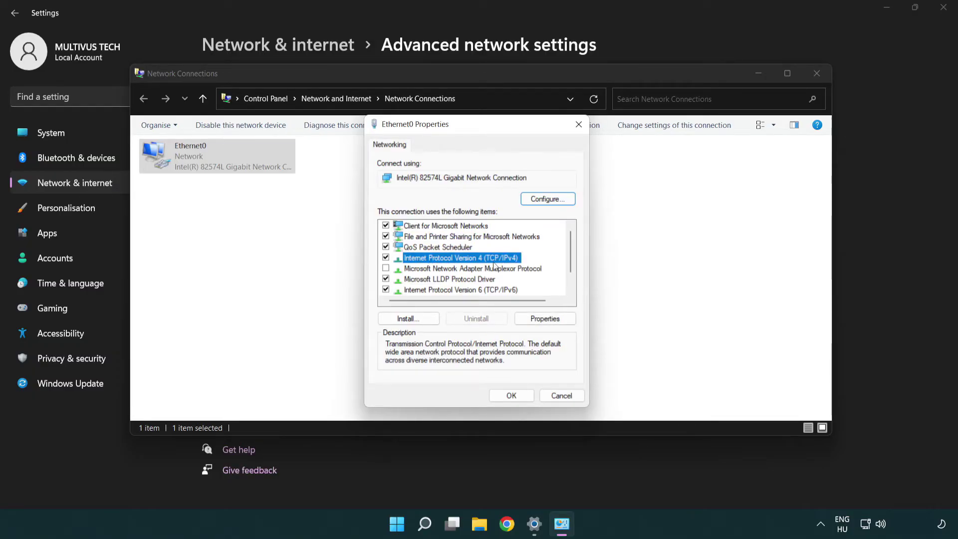
Set Ethernet0's IPv4 DNS servers manually to 8.8.8.8 preferred and 8.8.4.4 alternate, and save
{"action": "left_click", "coordinate": [545, 319]}
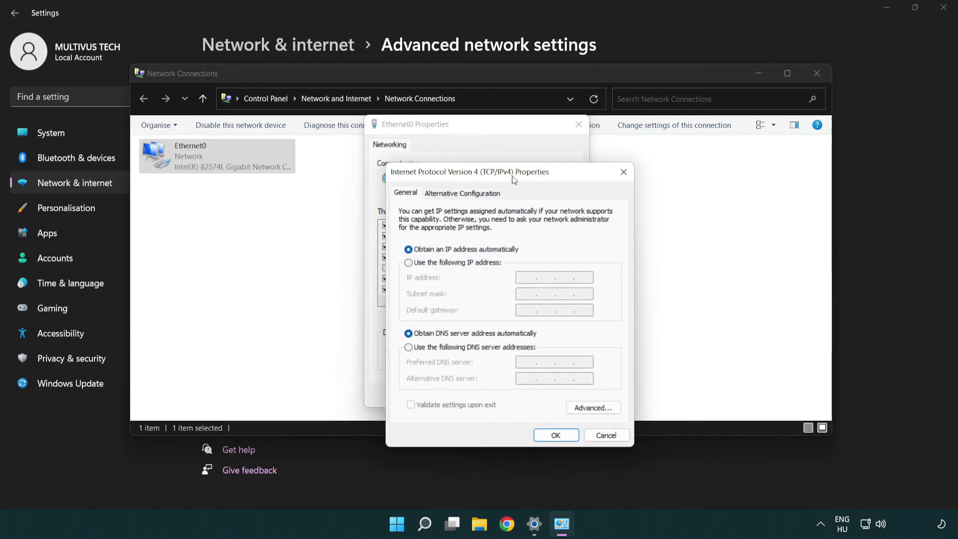
{"action": "left_click_drag", "start_coordinate": [514, 178], "coordinate": [480, 136]}
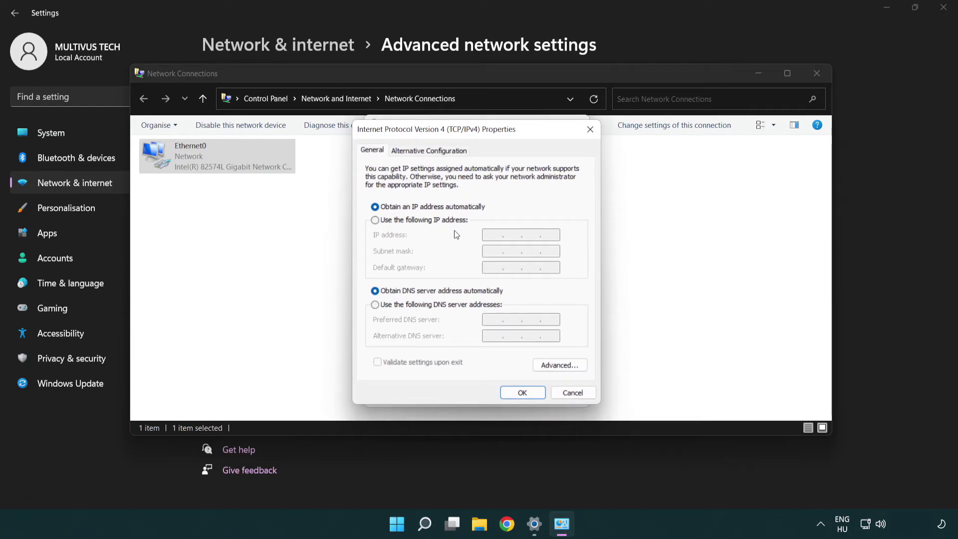
{"action": "left_click", "coordinate": [392, 308]}
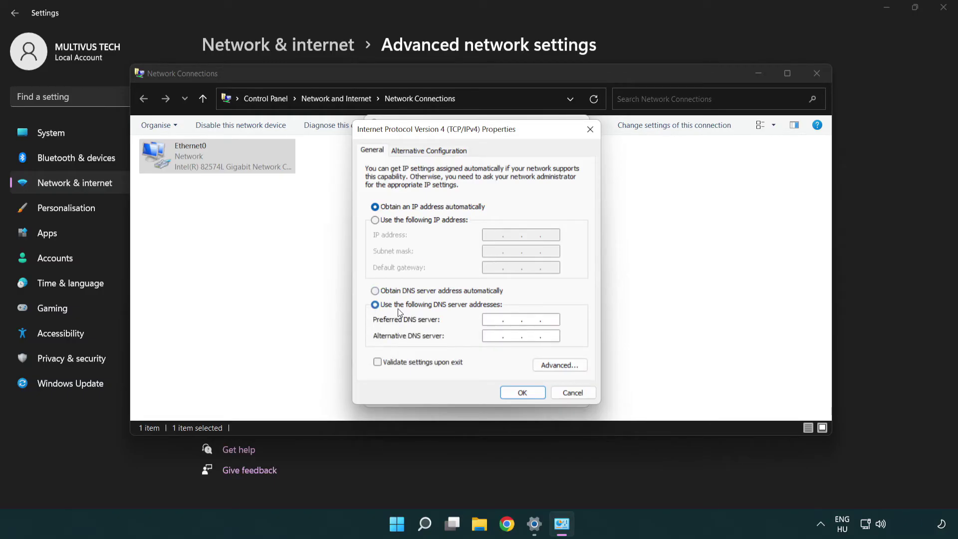
{"action": "type", "text": "8.8"}
{"action": "type", "text": ".8.8"}
{"action": "type", "text": "8.8."}
{"action": "type", "text": "4.4"}
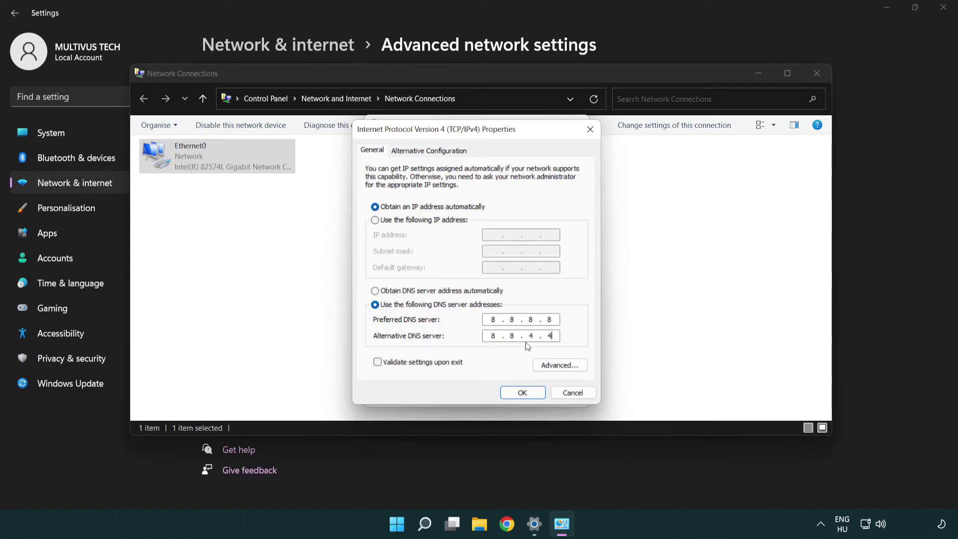
{"action": "left_click", "coordinate": [521, 394]}
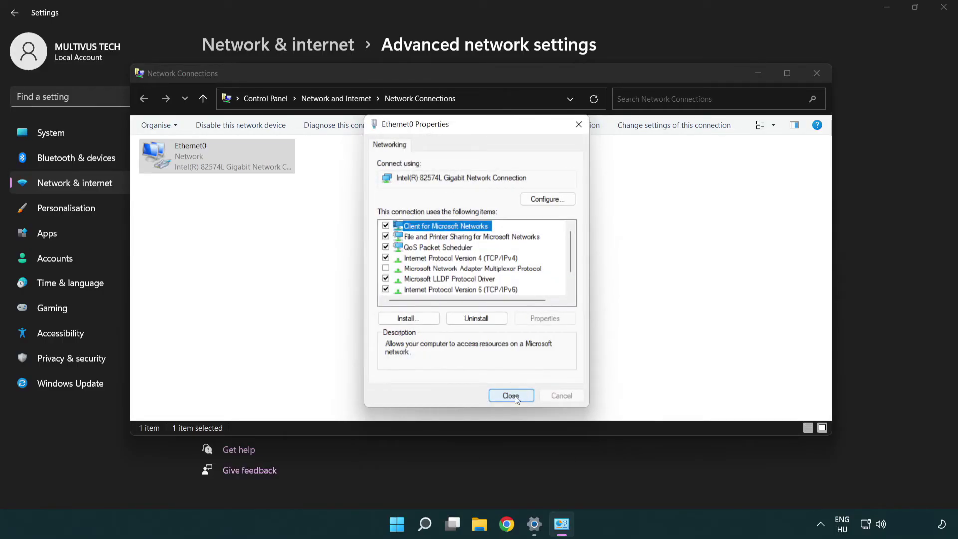
Close Ethernet0 Properties, Network Connections and Settings, then bring up the Start menu power options
{"action": "left_click", "coordinate": [516, 397]}
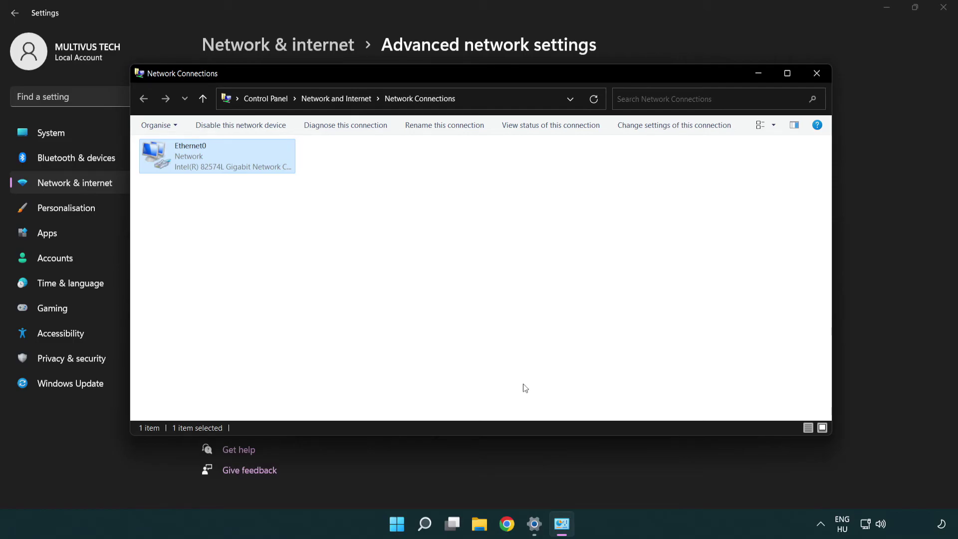
{"action": "left_click", "coordinate": [816, 75]}
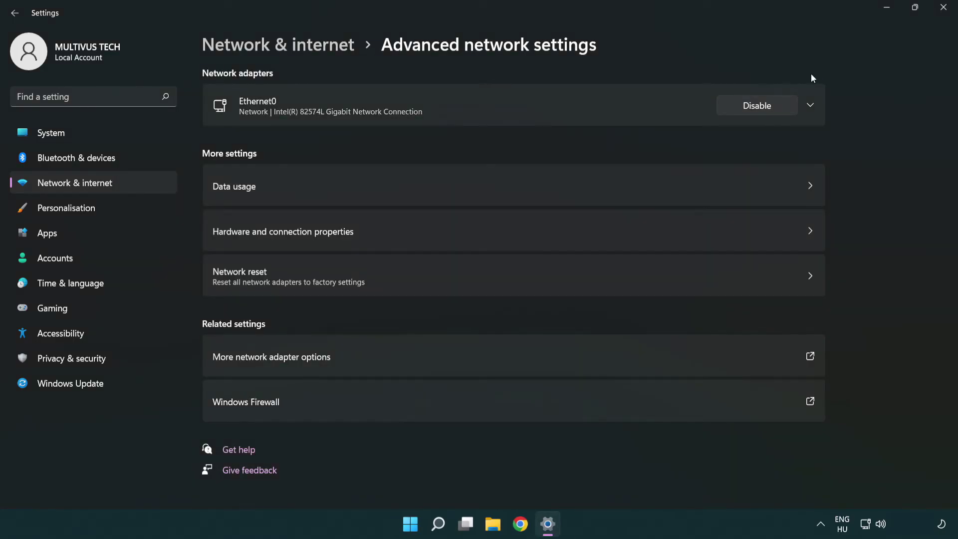
{"action": "left_click", "coordinate": [945, 12]}
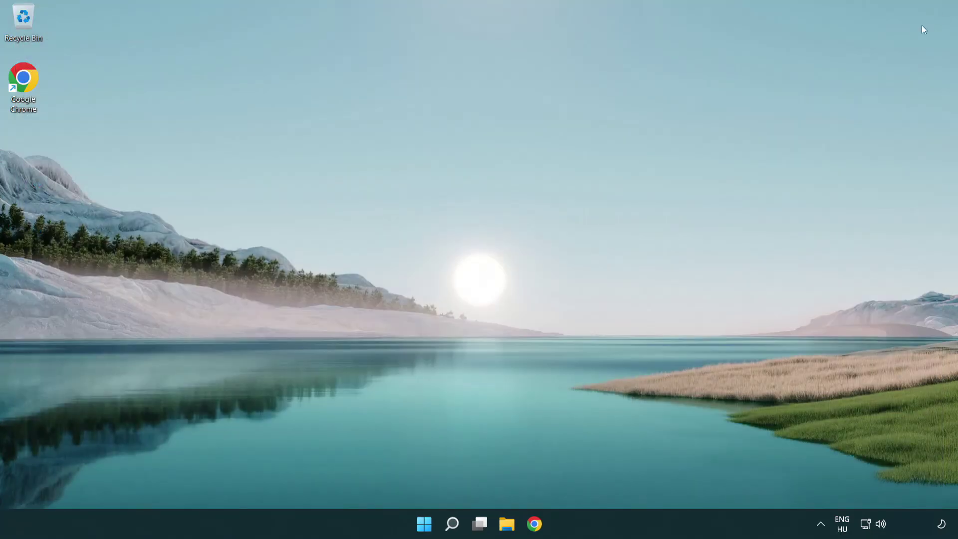
{"action": "left_click", "coordinate": [424, 523]}
{"action": "left_click", "coordinate": [634, 481]}
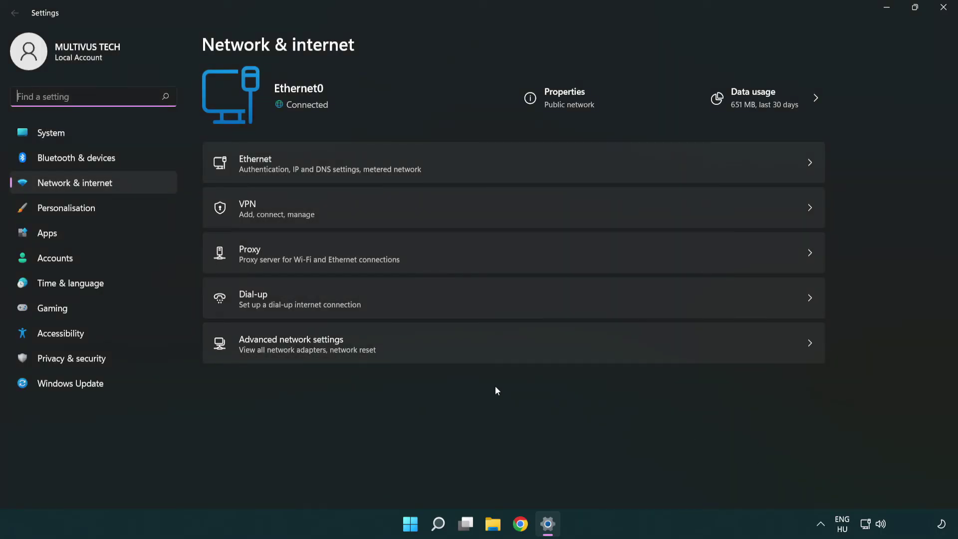
Reset all network adapters via Advanced network settings > Network reset, accept the restart notice, and close Settings
{"action": "left_click", "coordinate": [434, 345]}
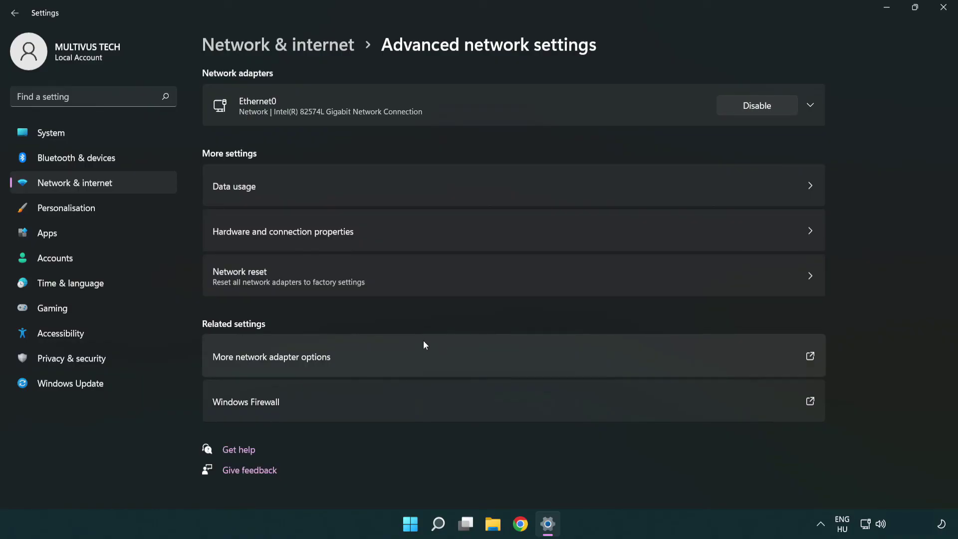
{"action": "left_click", "coordinate": [430, 283]}
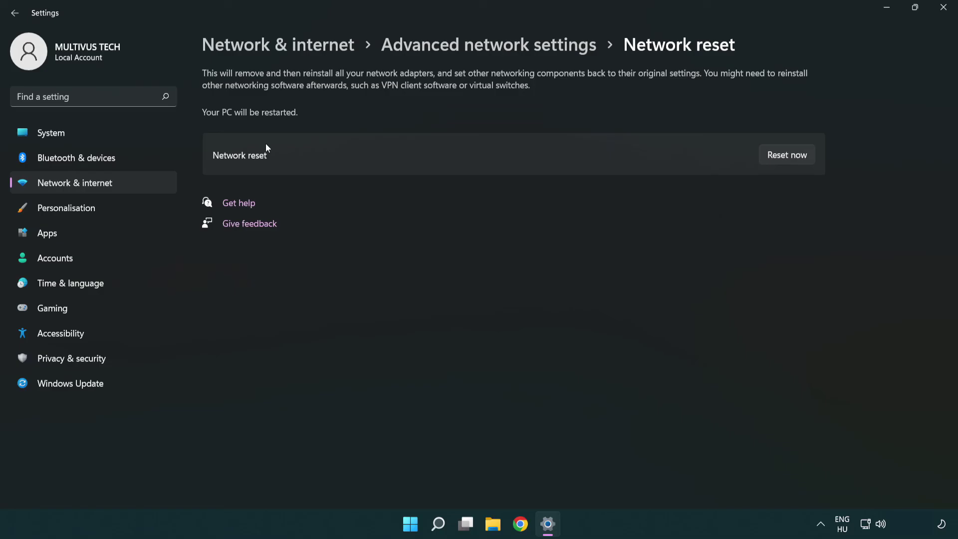
{"action": "left_click", "coordinate": [796, 158]}
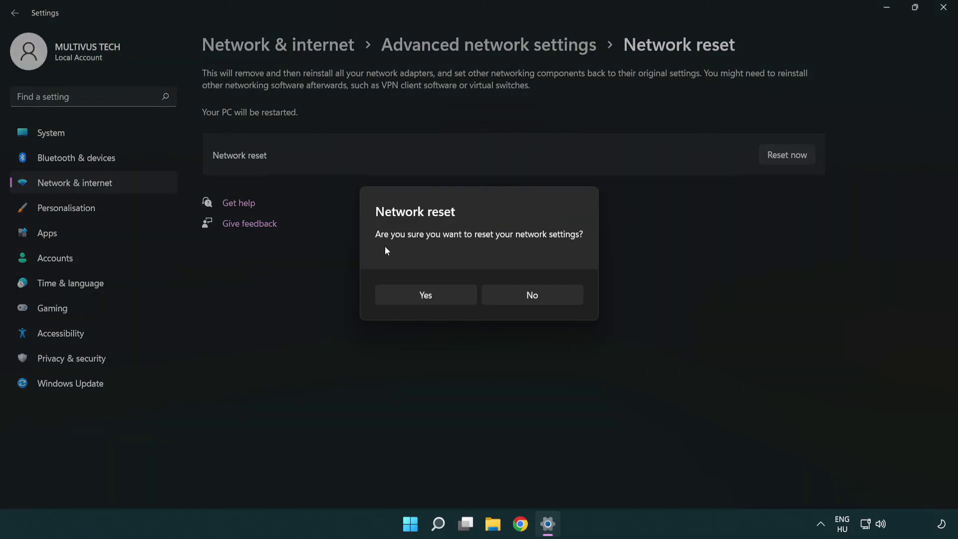
{"action": "left_click", "coordinate": [433, 301]}
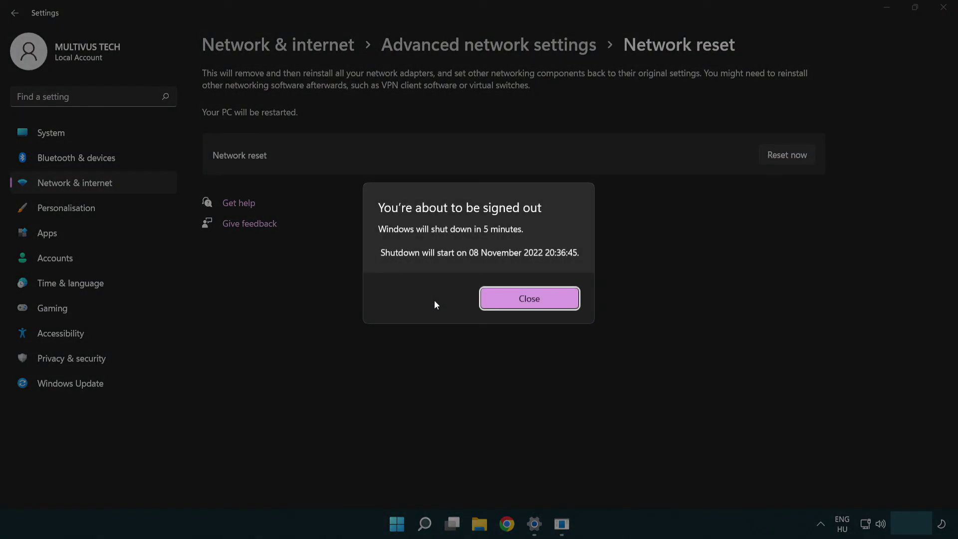
{"action": "left_click", "coordinate": [543, 297]}
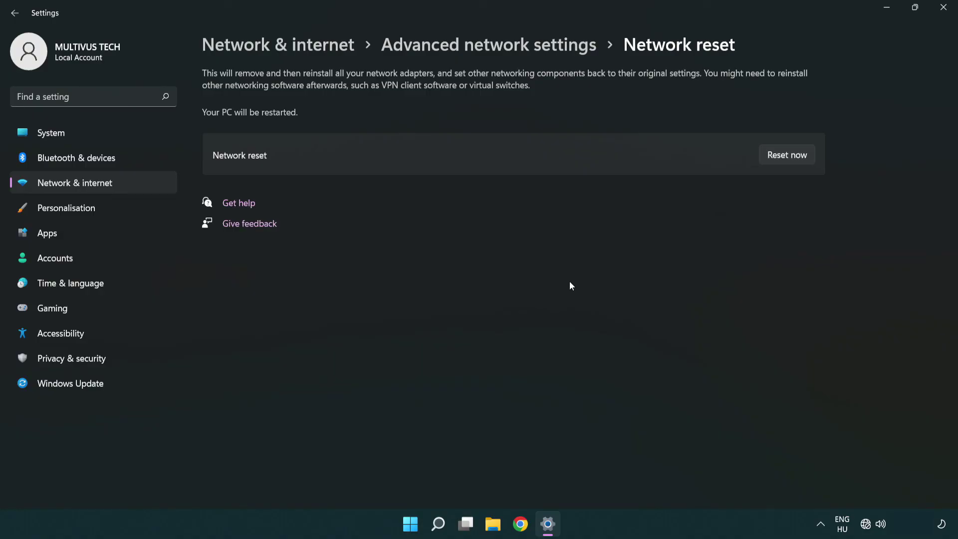
{"action": "left_click", "coordinate": [947, 10]}
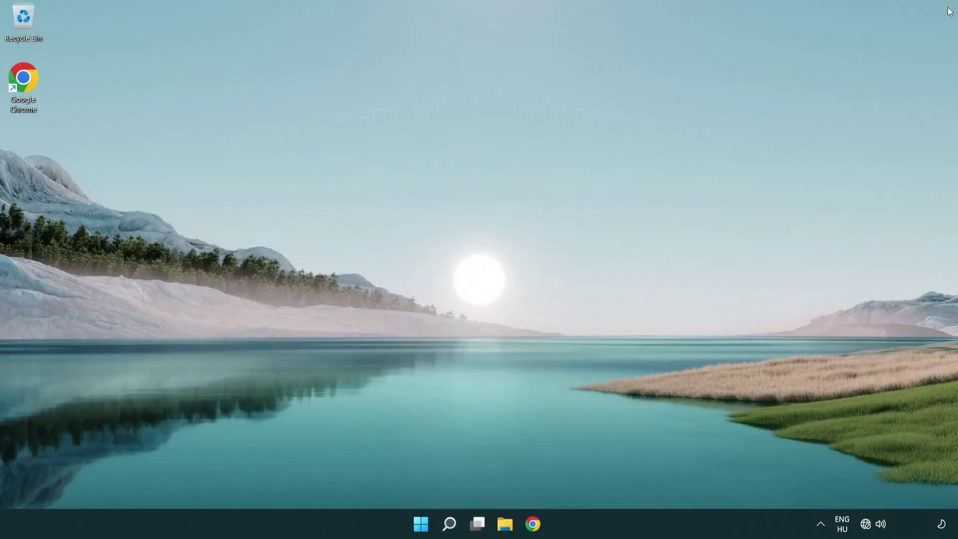
Open the Start menu's power options showing Sleep, Shut down and Restart
{"action": "left_click", "coordinate": [424, 524]}
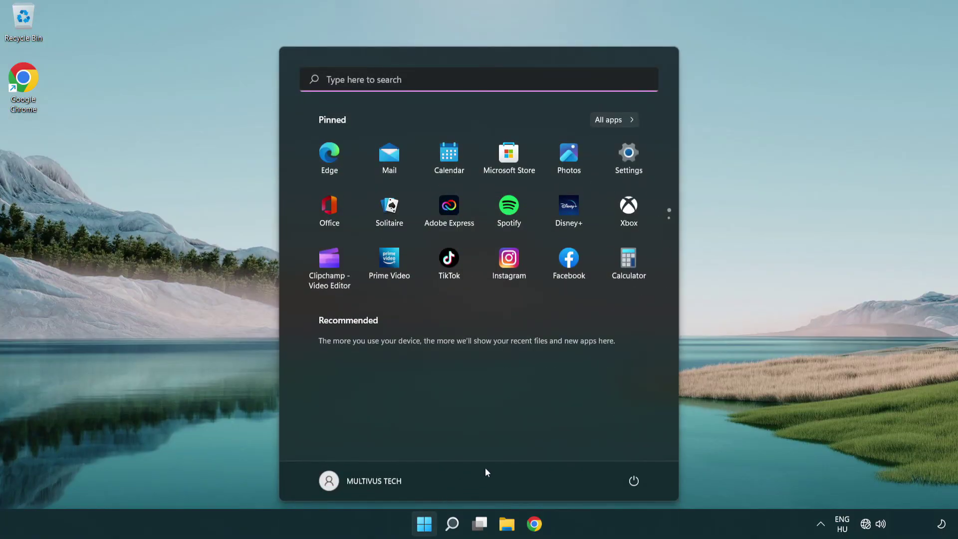
{"action": "left_click", "coordinate": [633, 480]}
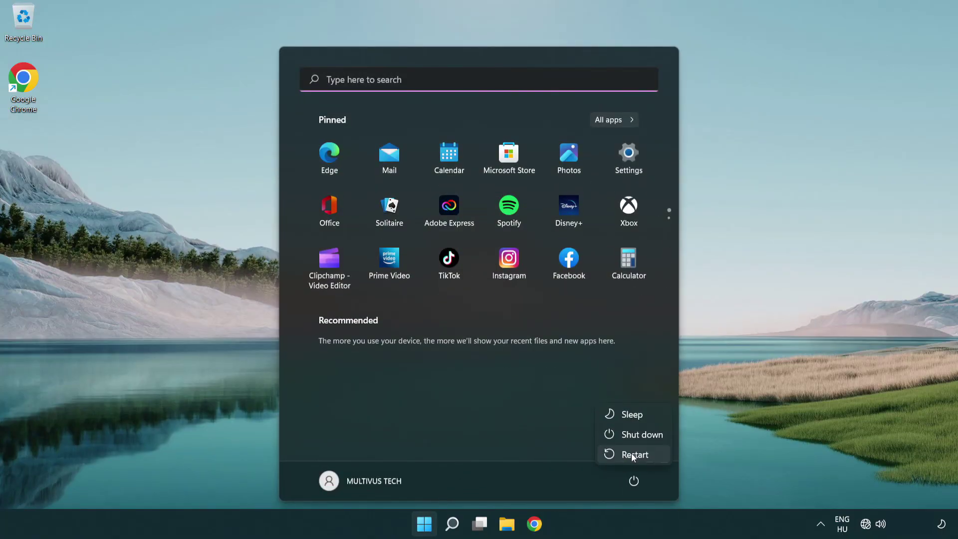